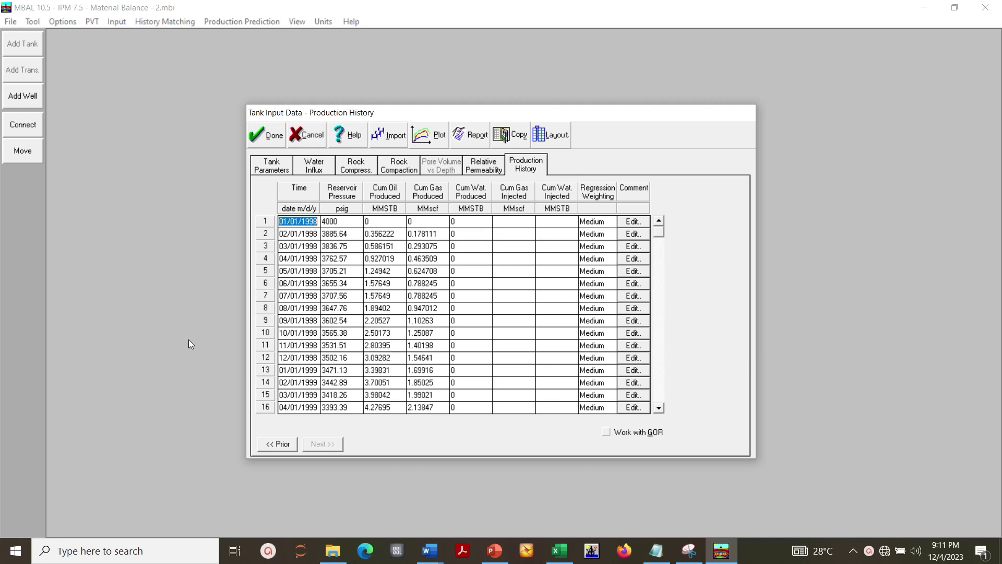
# - Review the tank parameters and turn on working with GOR in the tank's production history
pyautogui.click(277, 168)
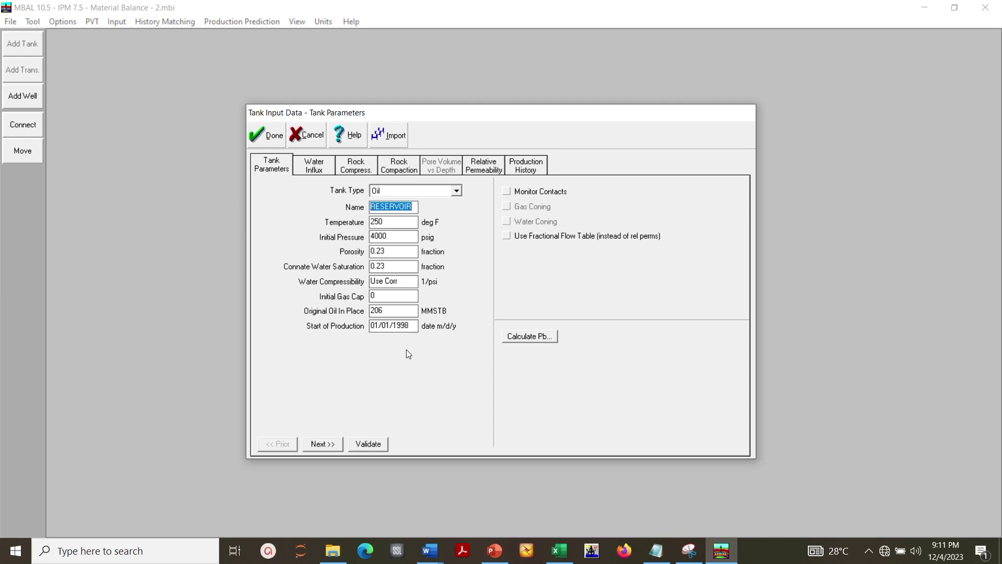
pyautogui.click(526, 165)
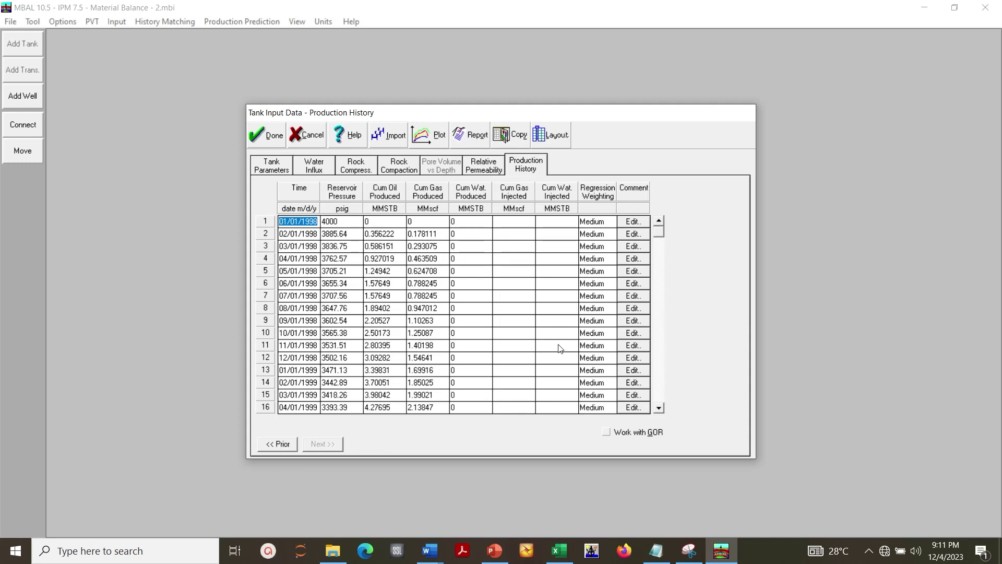
pyautogui.click(608, 433)
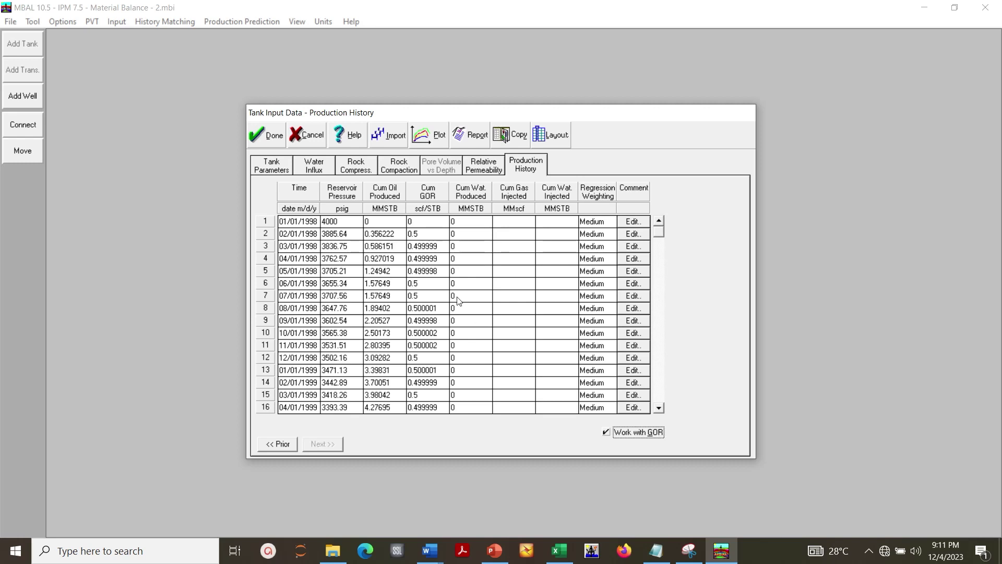
# - Set the tank's connate water saturation to 0.25 and accept the tank data
pyautogui.click(276, 166)
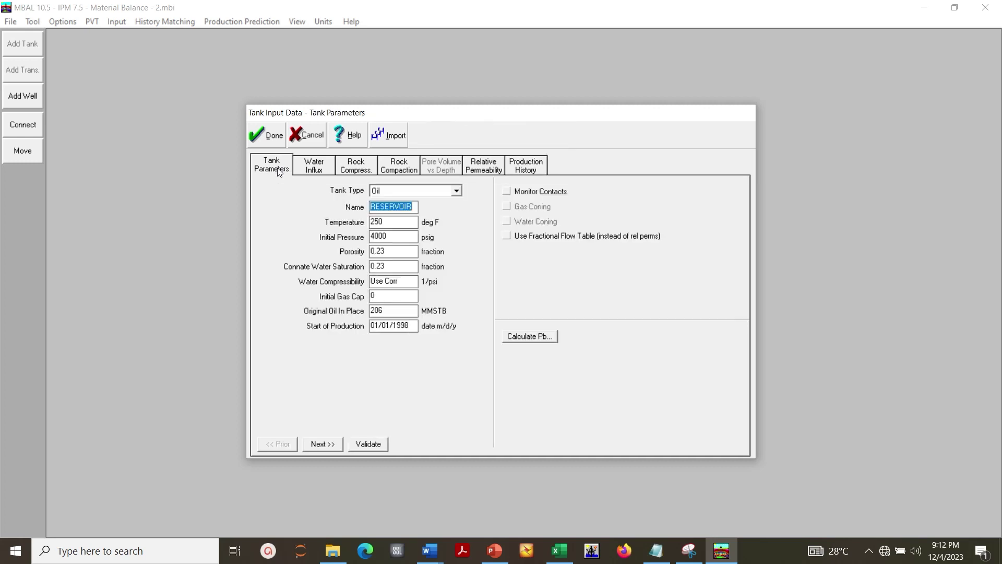
pyautogui.click(393, 269)
pyautogui.press('BackSpace')
pyautogui.write('5')
pyautogui.click(272, 139)
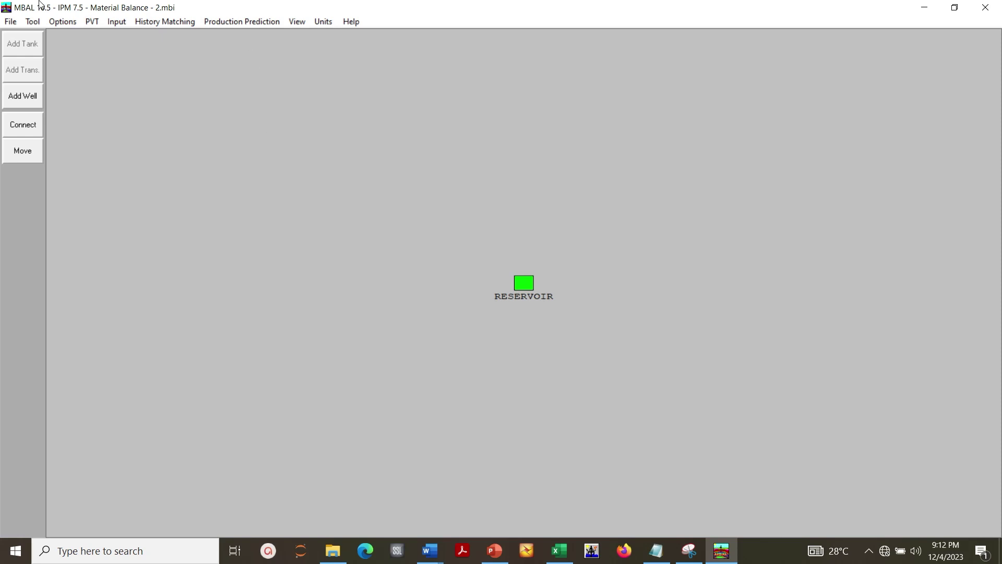
# - Display all history matching plots and examine the energy, graphical and analytical plots enlarged one after another
pyautogui.click(164, 22)
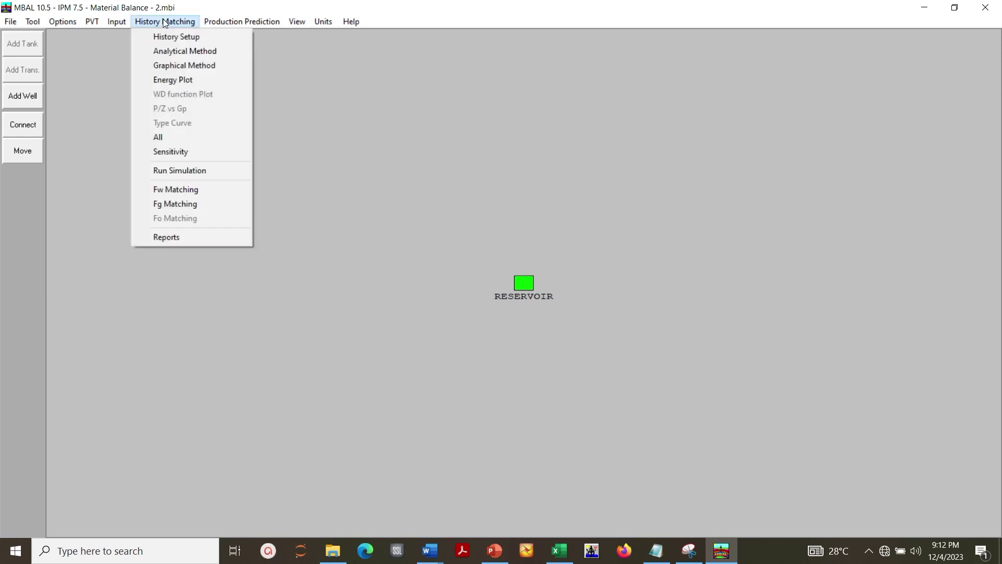
pyautogui.click(167, 138)
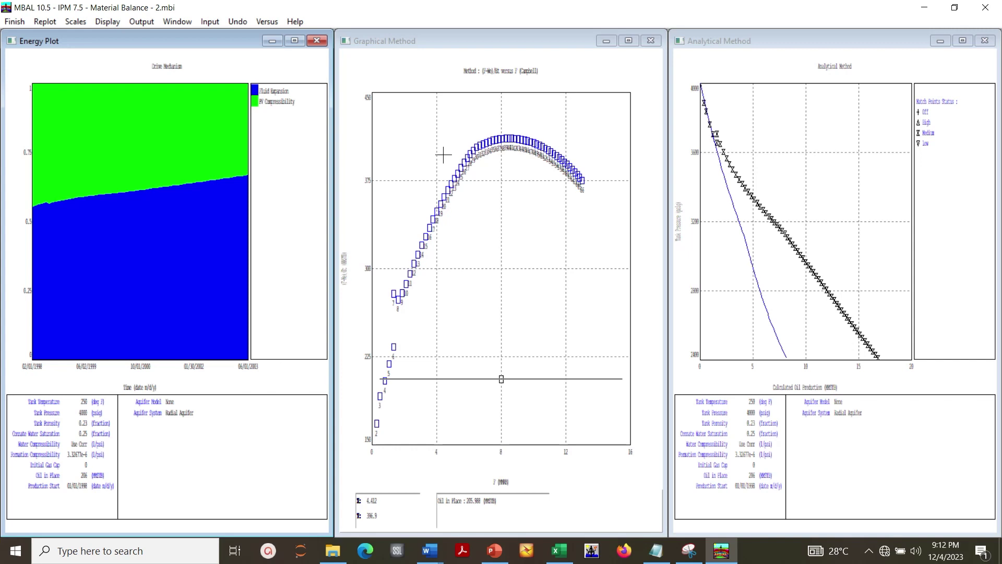
pyautogui.click(295, 41)
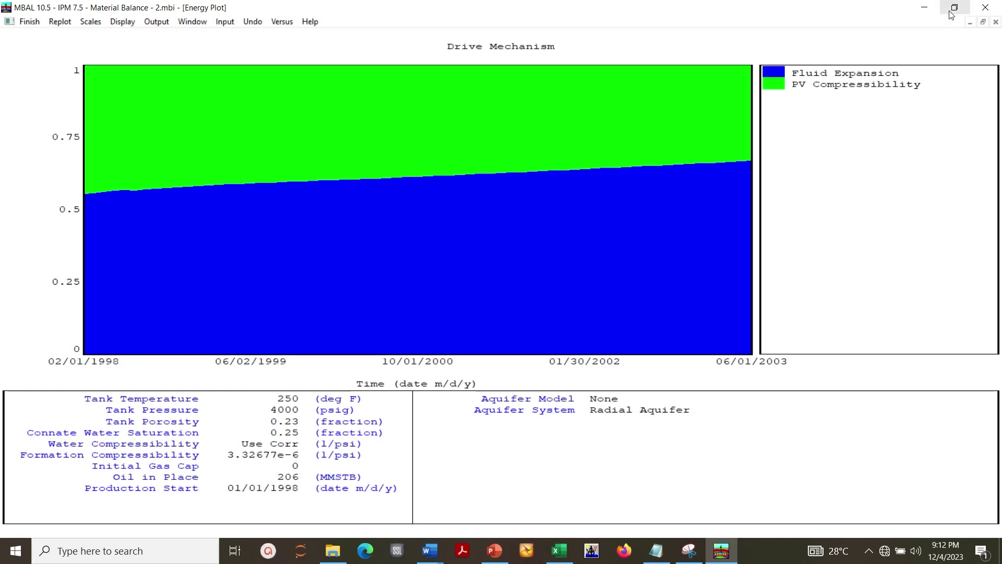
pyautogui.click(983, 22)
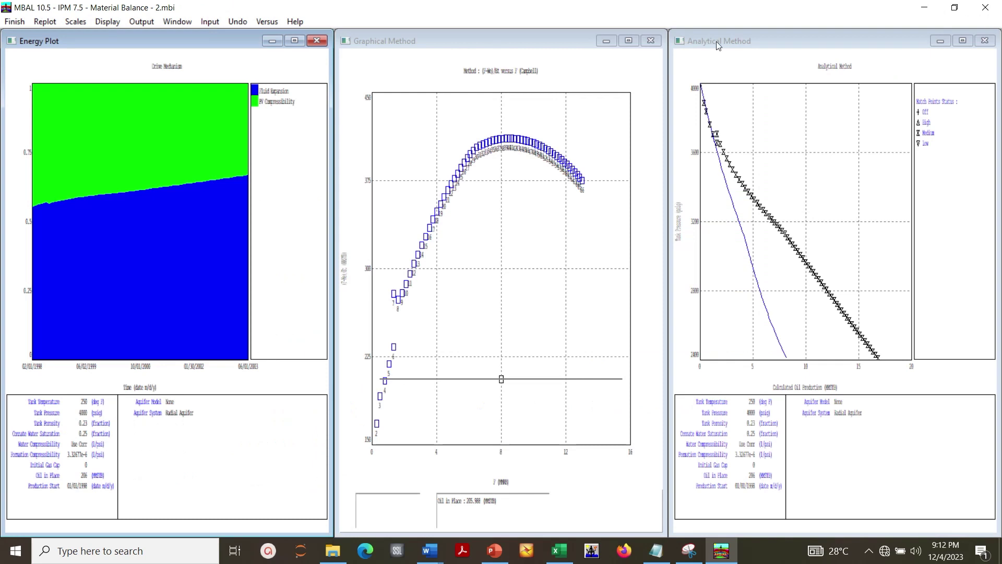
pyautogui.click(431, 43)
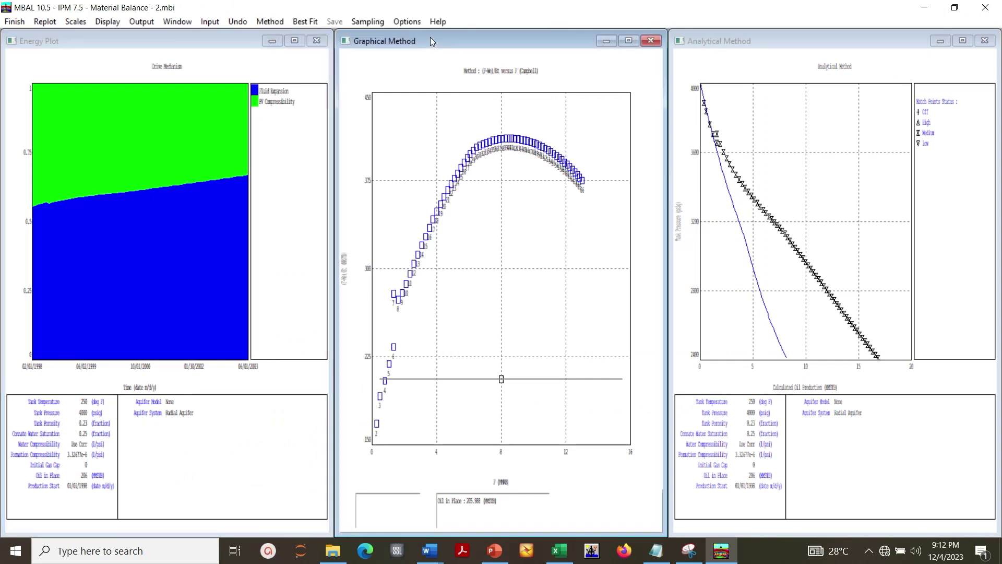
pyautogui.click(629, 41)
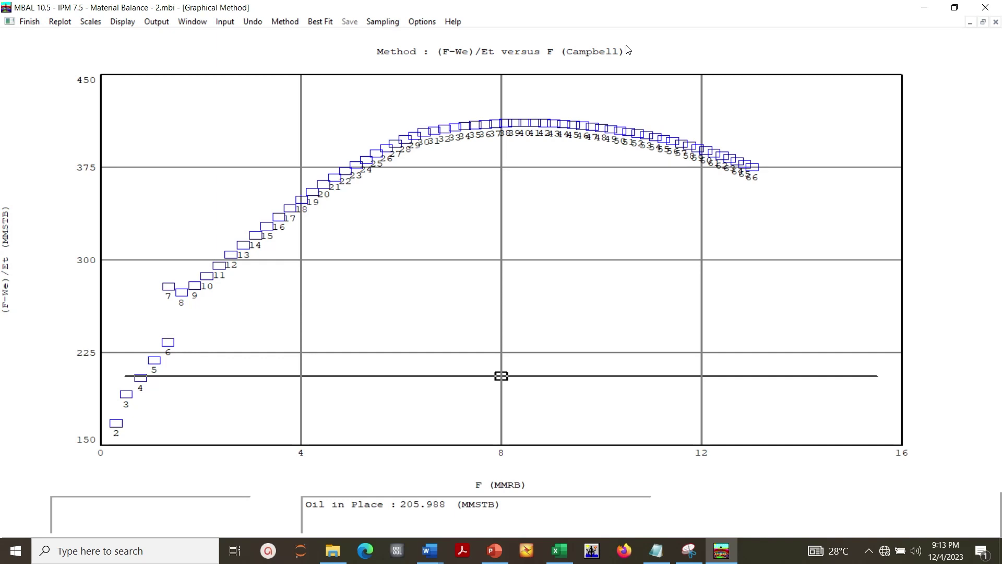
pyautogui.click(982, 21)
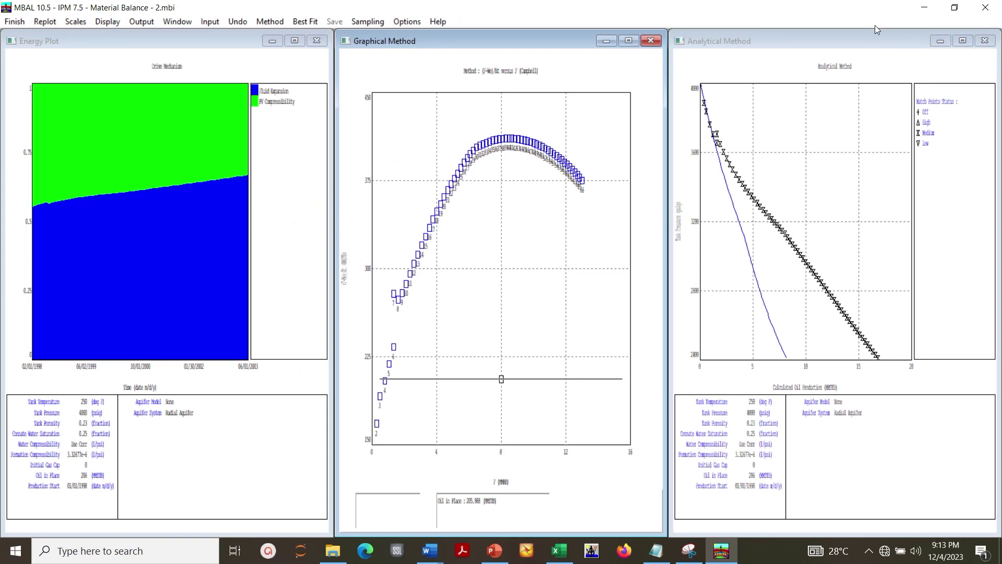
pyautogui.click(963, 40)
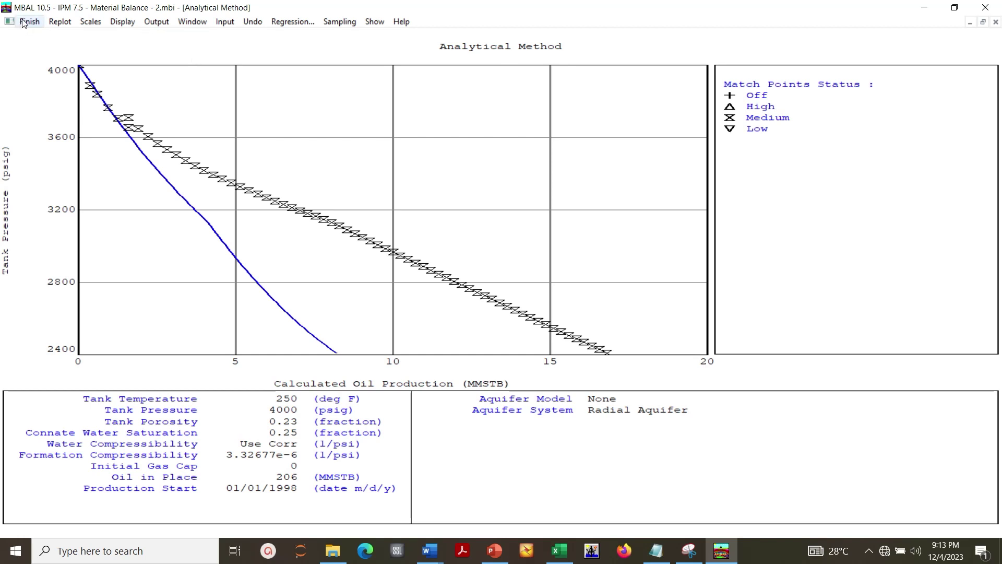
pyautogui.click(983, 22)
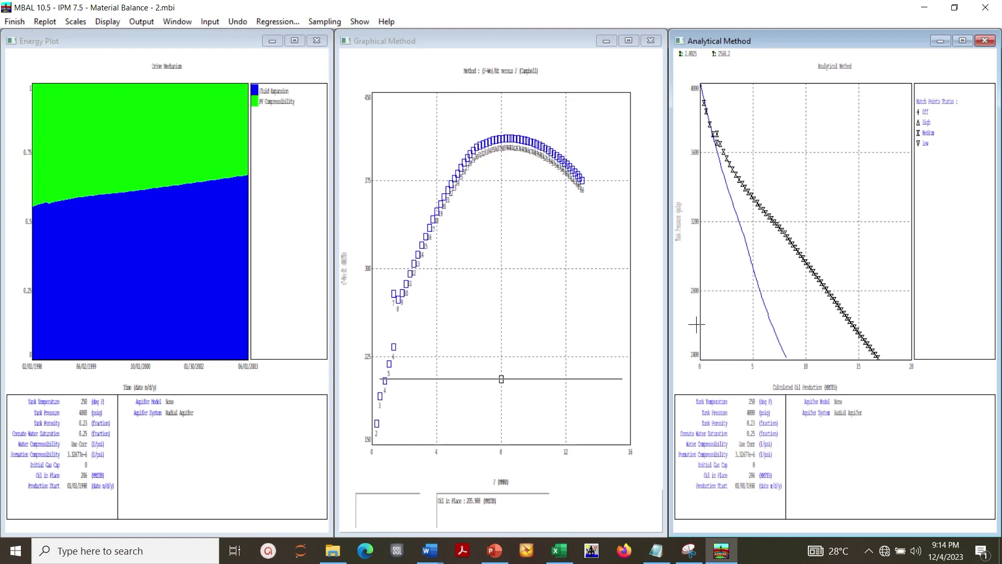
pyautogui.click(14, 23)
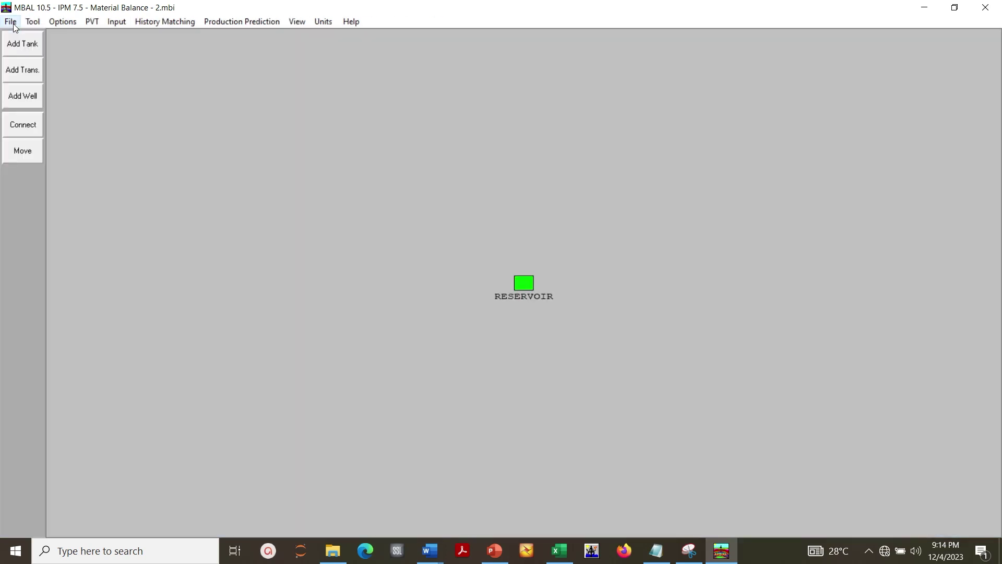
# - Set the tank's water influx model to Hurst-van Everdingen-Modified
pyautogui.click(112, 23)
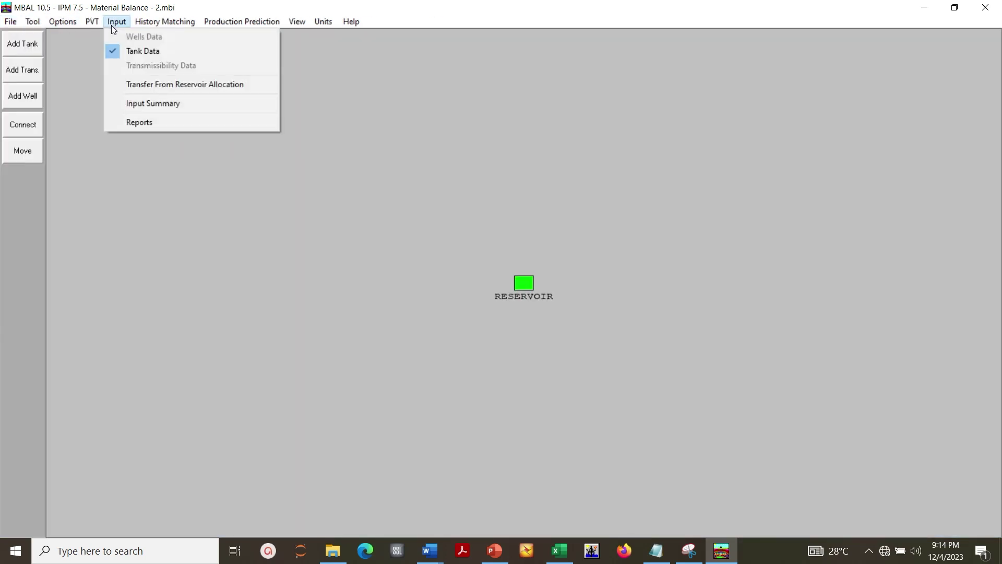
pyautogui.click(136, 50)
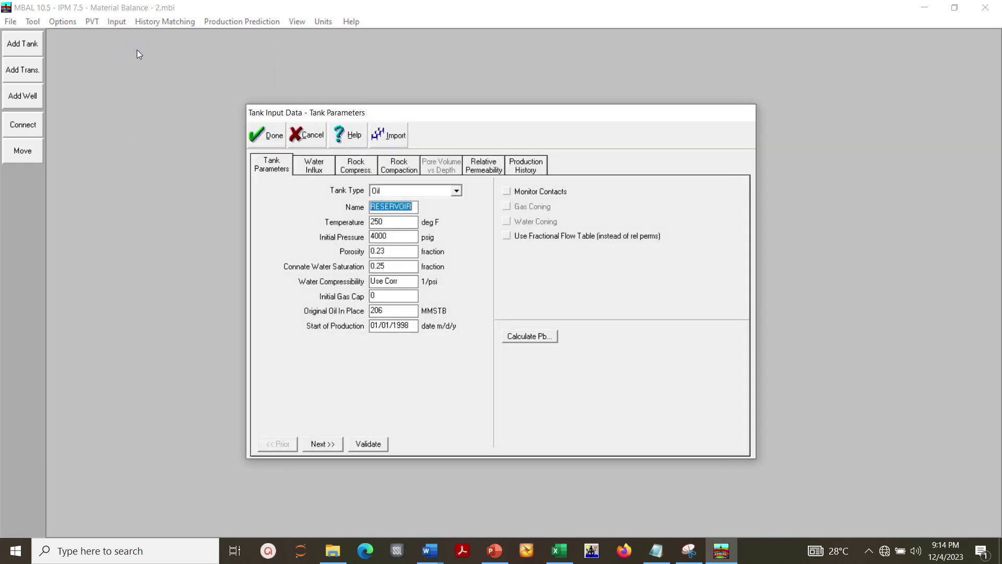
pyautogui.click(313, 171)
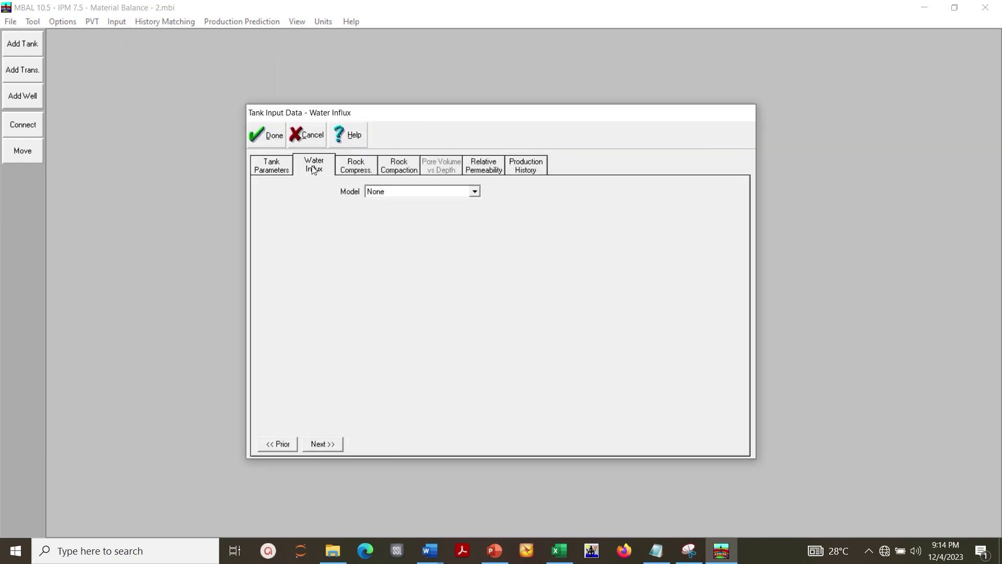
pyautogui.click(469, 193)
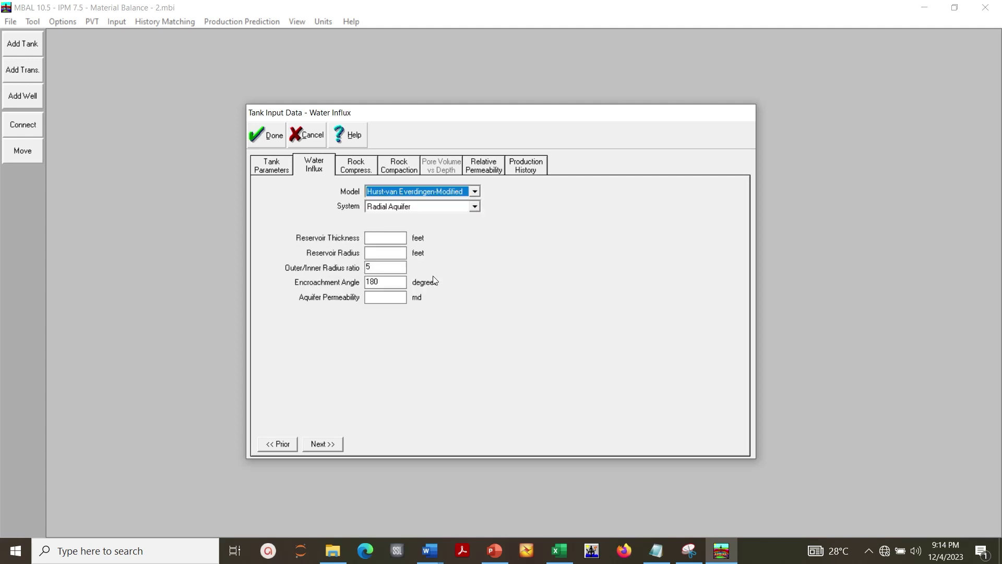
# - Set the aquifer's reservoir thickness to 250 feet, radius to 2500 feet, radius ratio to 3.92228, encroachment angle to 245.497 degrees and permeability to 4.23486 md
pyautogui.click(384, 242)
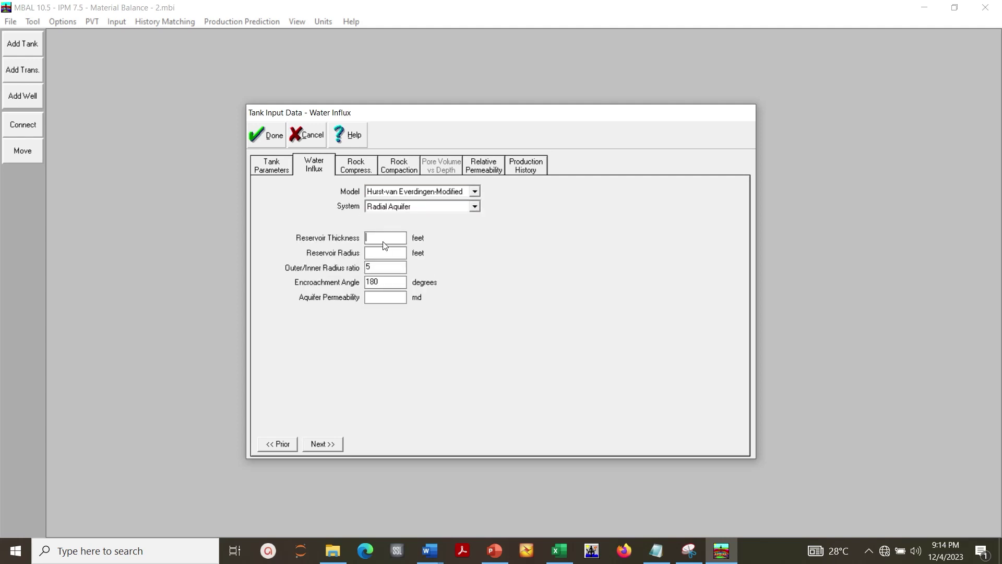
pyautogui.write('250')
pyautogui.write('25')
pyautogui.write('00')
pyautogui.press('Tab')
pyautogui.write('2')
pyautogui.press('BackSpace')
pyautogui.write('3.92228')
pyautogui.press('Tab')
pyautogui.write('245.4974.23486')
pyautogui.click(272, 137)
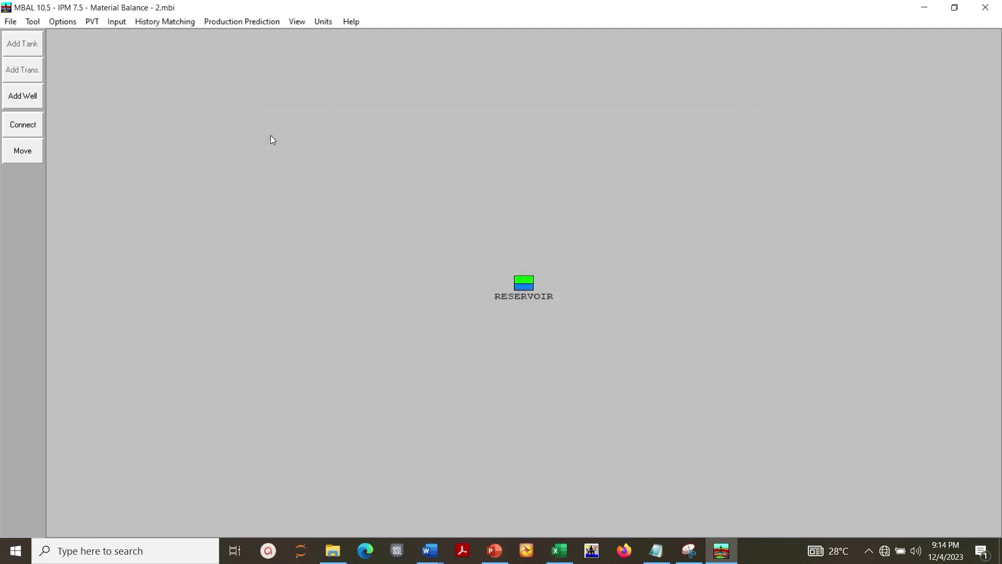
# - Display all history matching plots with the aquifer included and examine the enlarged analytical plot against the match points
pyautogui.click(162, 20)
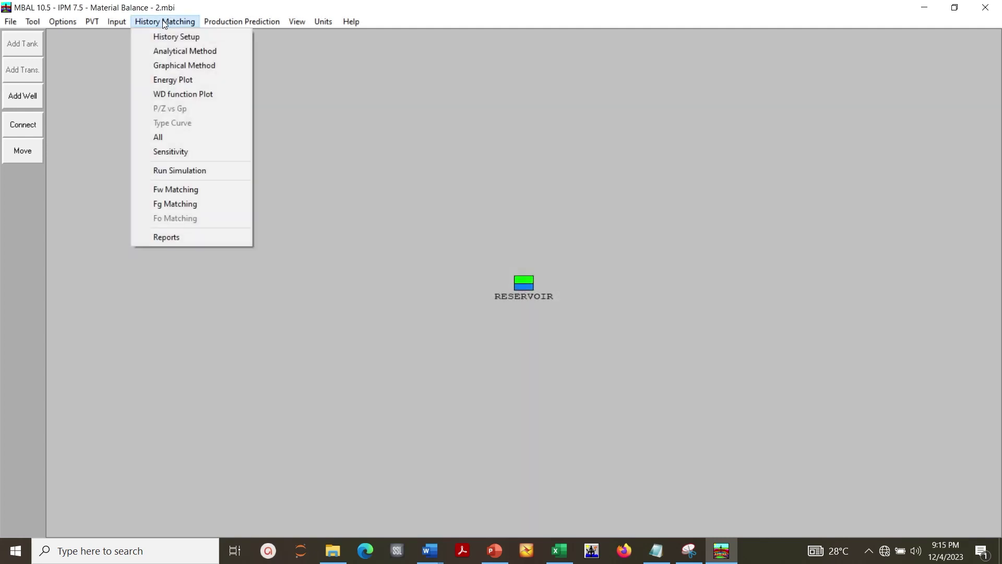
pyautogui.click(164, 137)
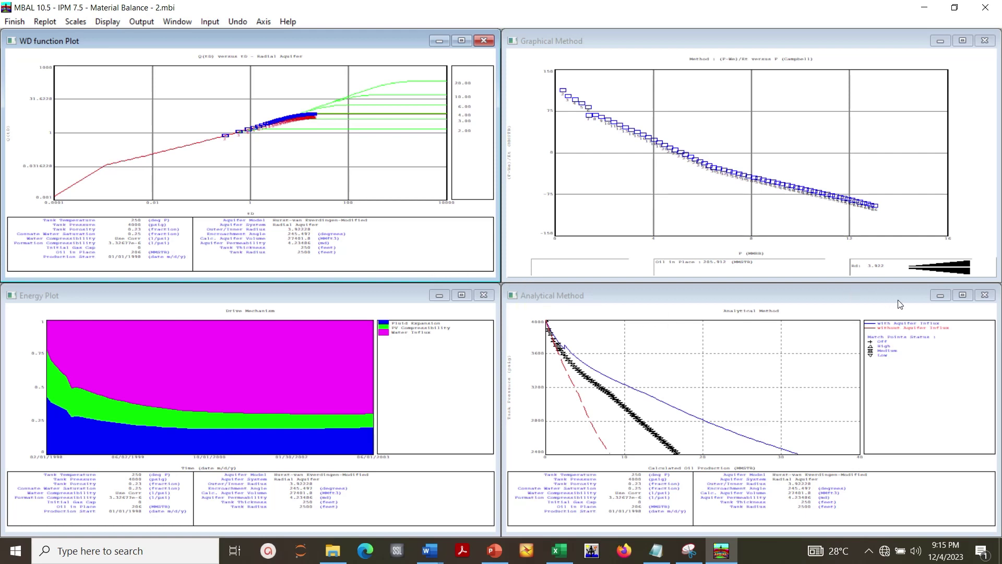
pyautogui.click(961, 293)
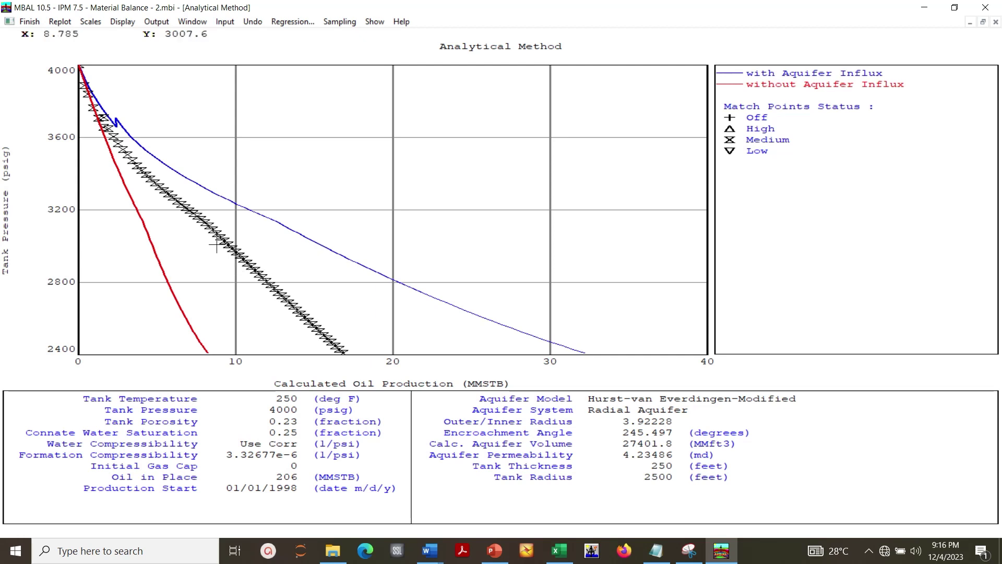
pyautogui.moveTo(236, 253)
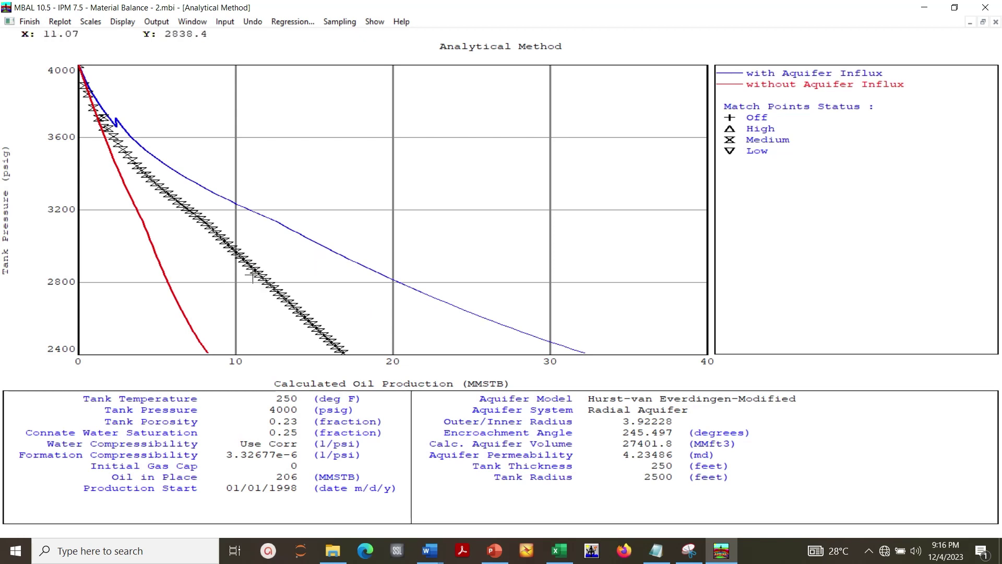
pyautogui.moveTo(252, 277)
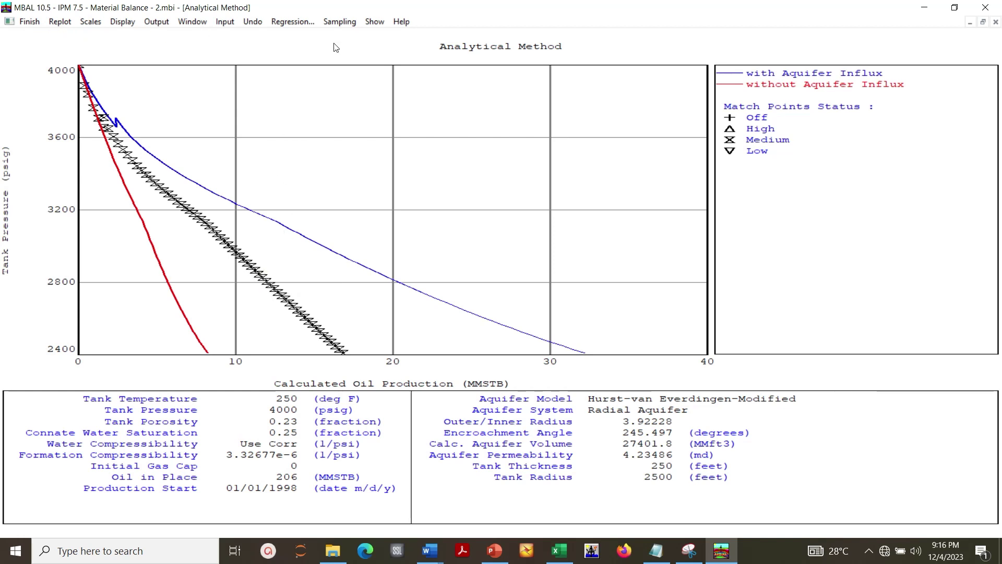
pyautogui.click(983, 23)
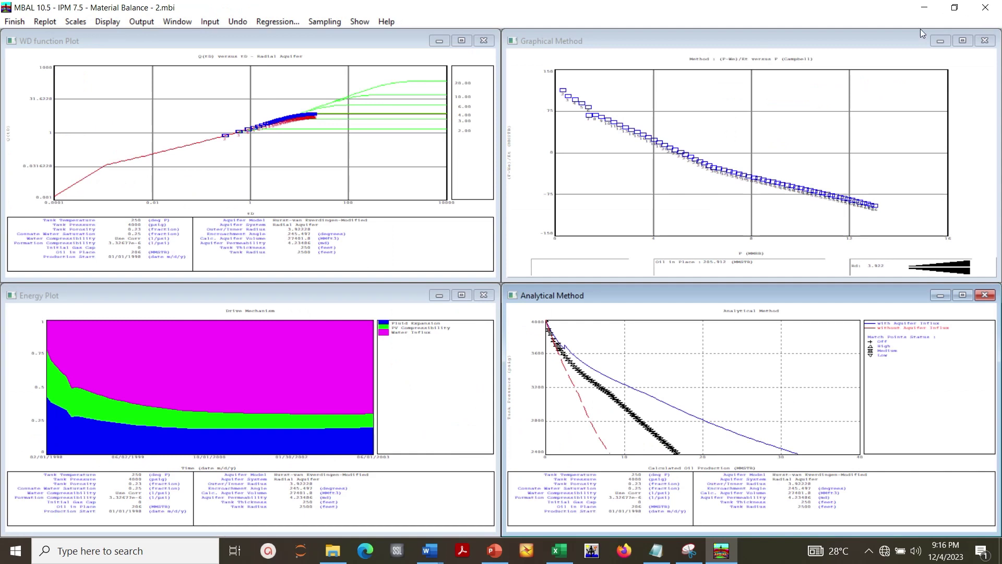
# - Run a regression on oil in place, outer/inner radius, encroachment angle and aquifer permeability
pyautogui.click(270, 21)
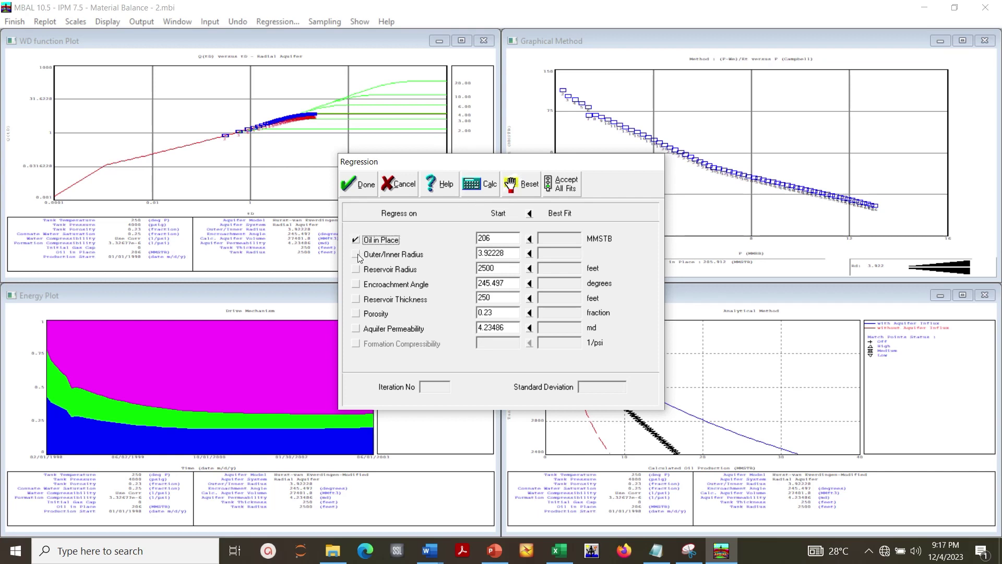
pyautogui.click(357, 254)
pyautogui.click(356, 284)
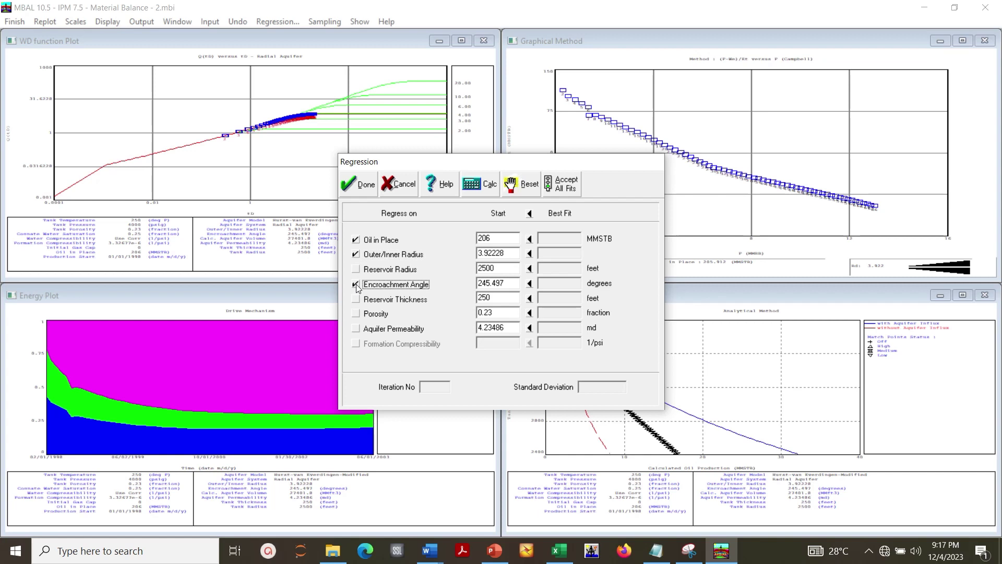
pyautogui.click(357, 328)
pyautogui.click(488, 188)
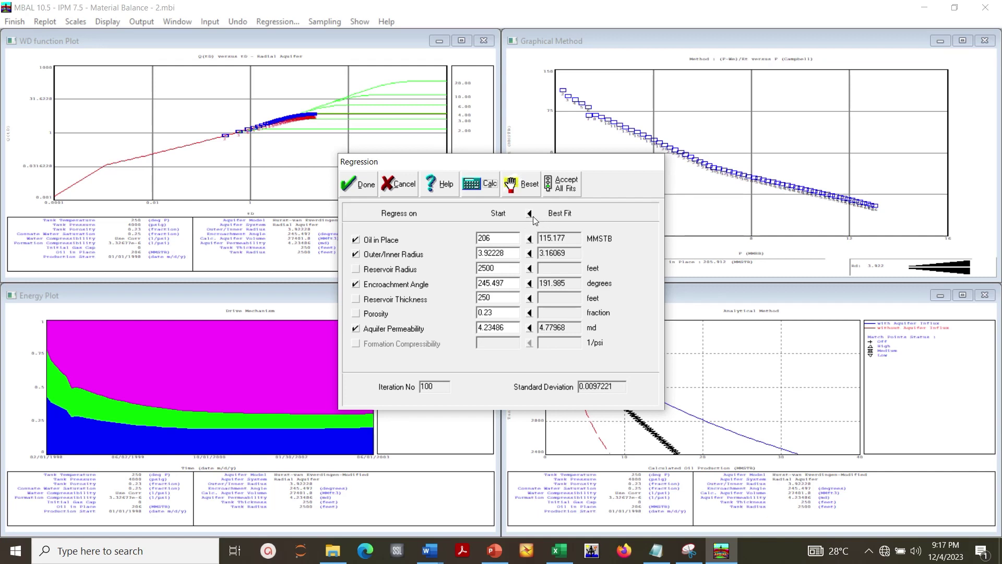
# - Copy all best-fit values to the start values, rerun the regression and accept the results
pyautogui.click(529, 214)
pyautogui.click(480, 187)
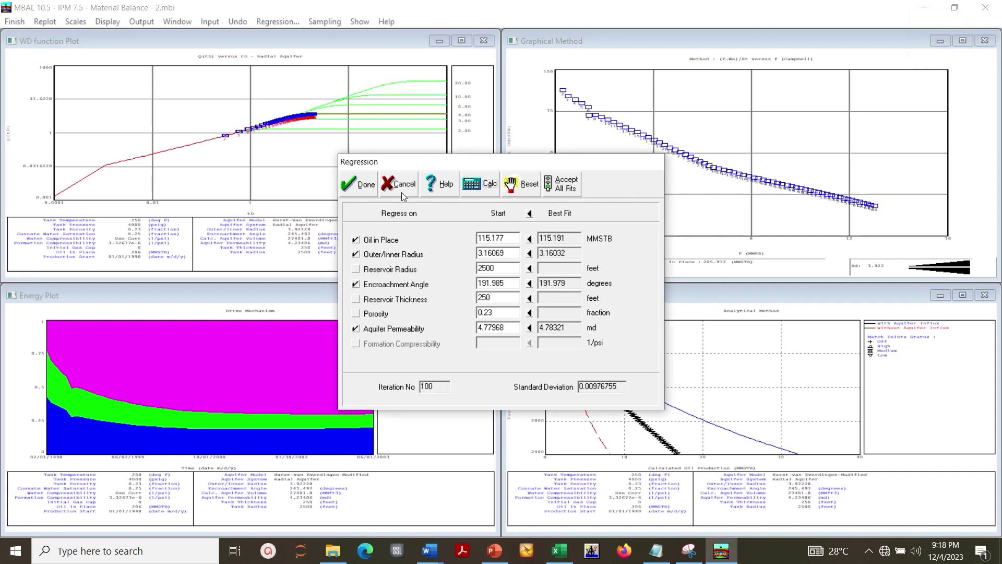
pyautogui.click(361, 186)
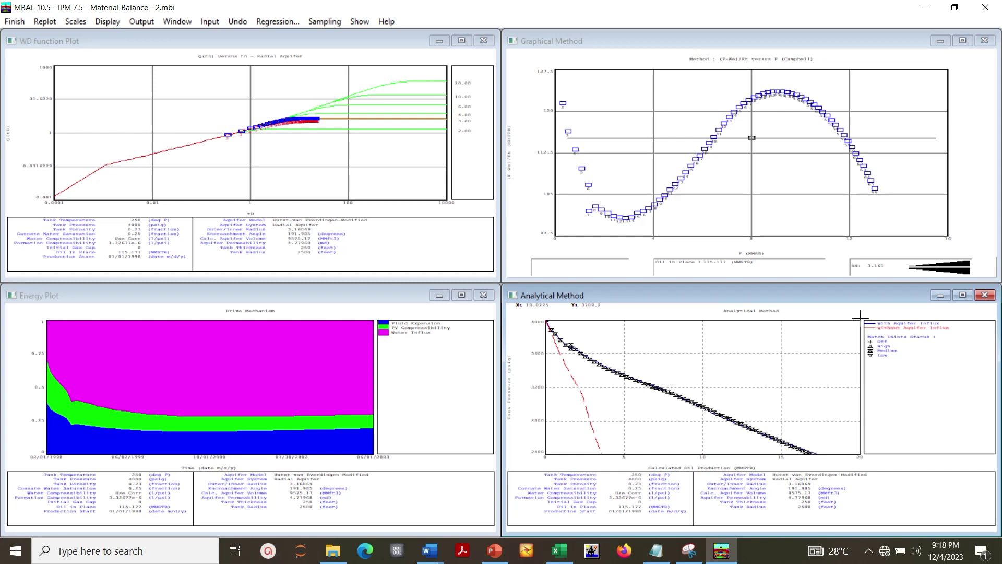
# - Examine the enlarged analytical plot after the regression and close the history matching plots
pyautogui.click(963, 295)
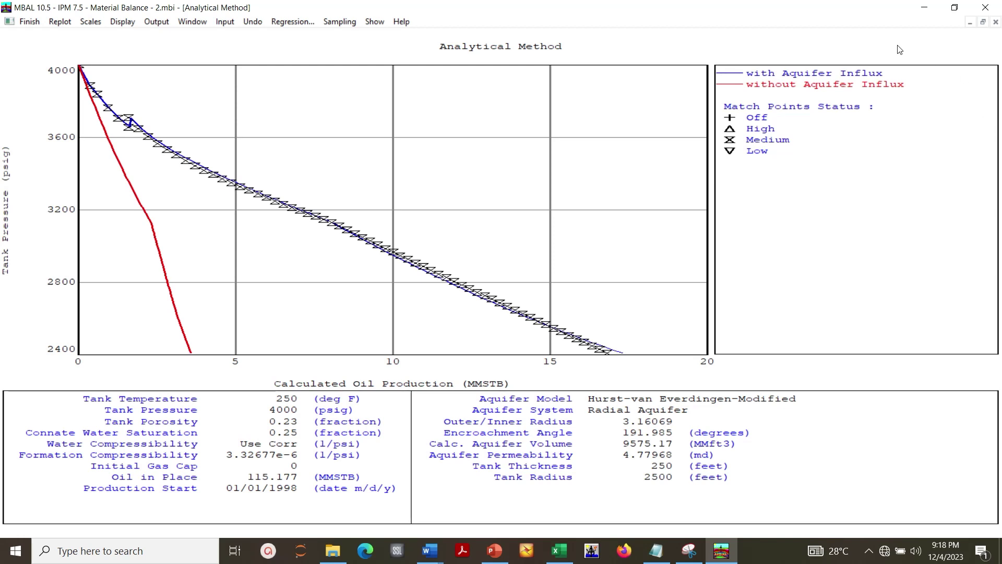
pyautogui.click(983, 22)
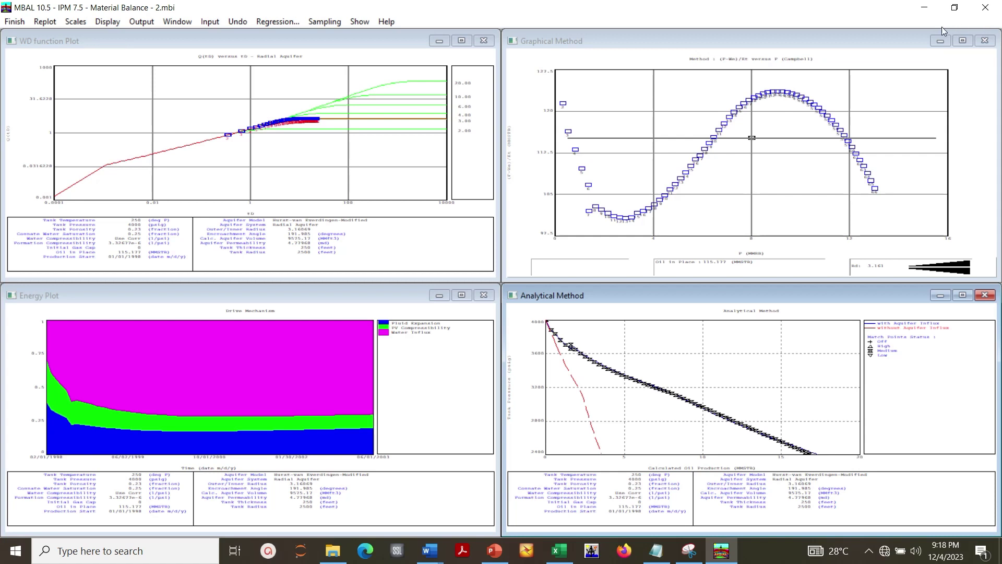
pyautogui.click(15, 21)
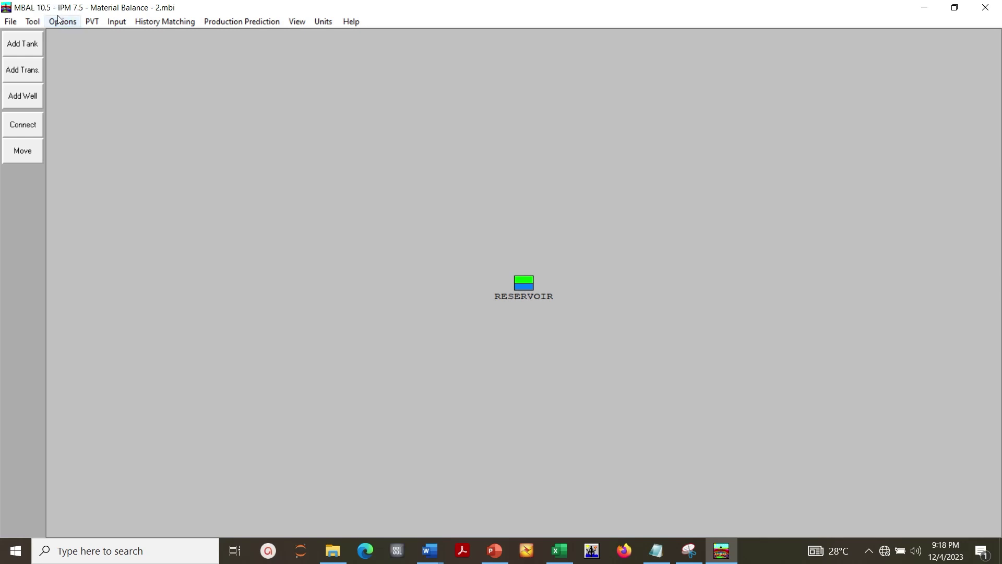
# - Run the history simulation calculation for the reservoir tank
pyautogui.click(153, 27)
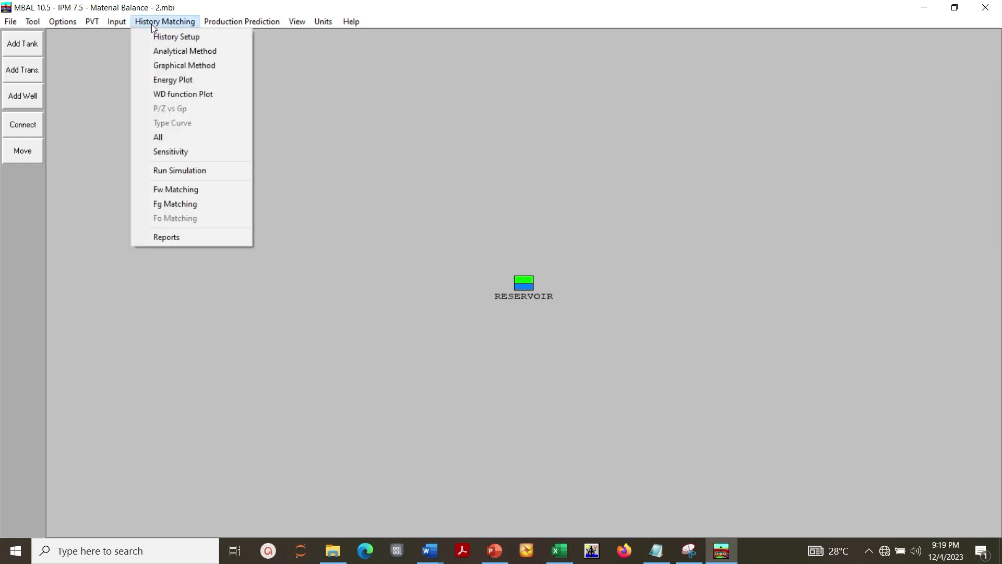
pyautogui.click(170, 173)
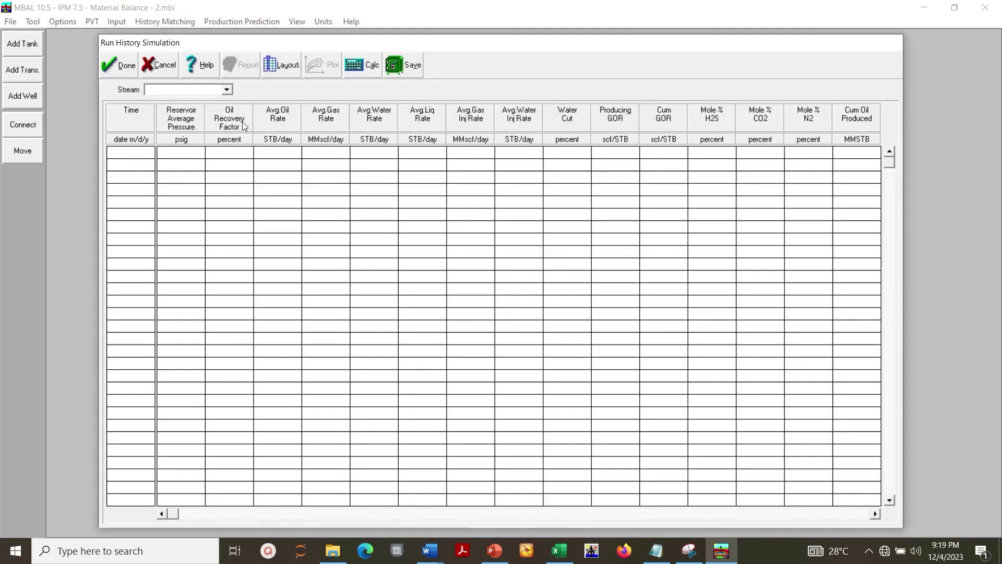
pyautogui.click(369, 71)
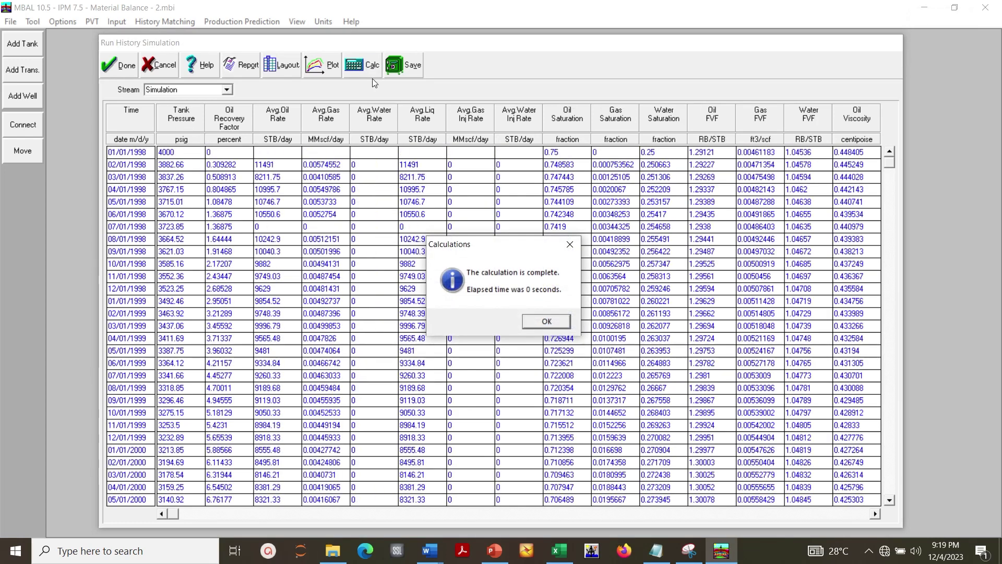
pyautogui.click(541, 321)
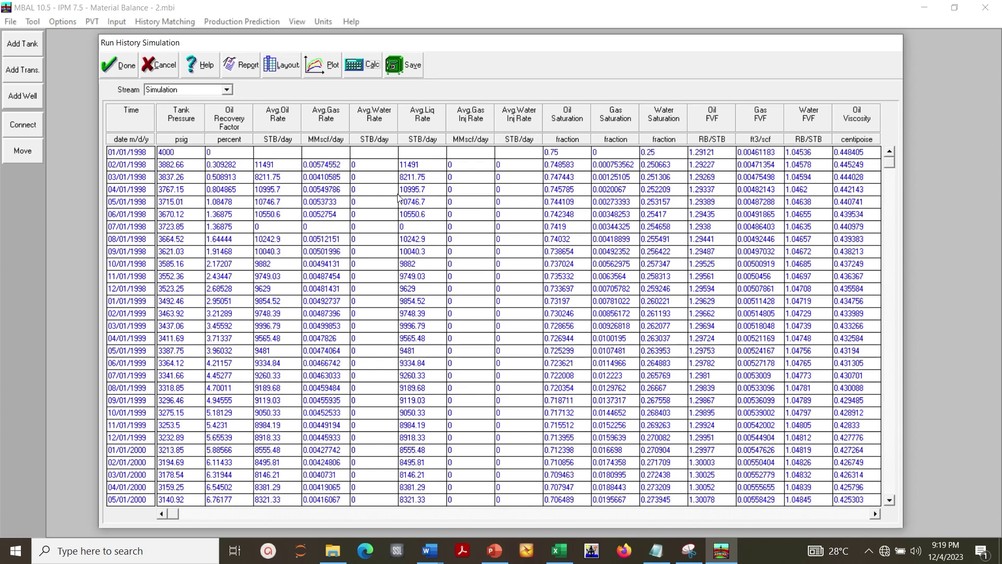
# - Plot the simulated tank pressure and overlay the History stream on it for comparison
pyautogui.click(331, 69)
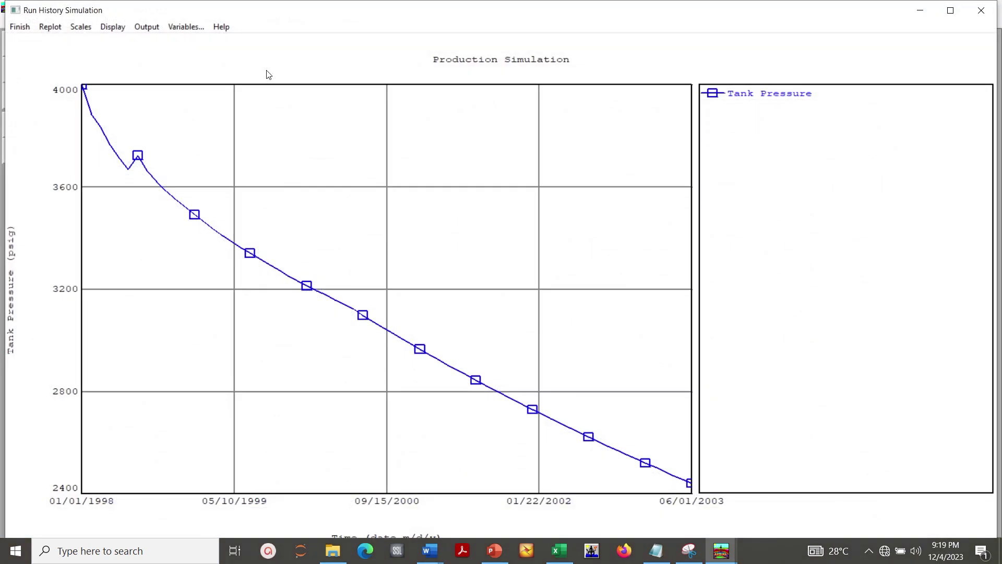
pyautogui.click(178, 27)
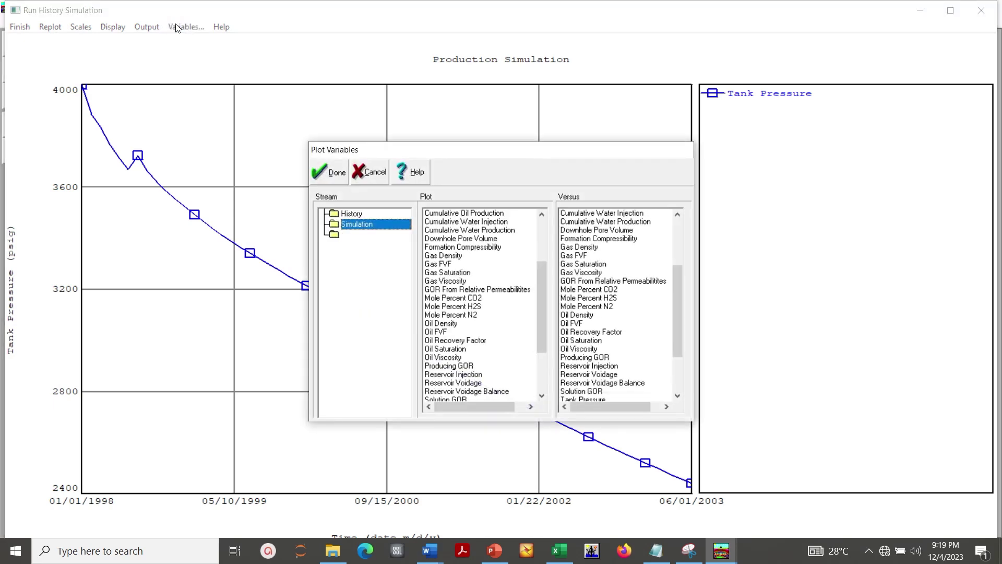
pyautogui.keyDown('ctrl'); pyautogui.click(345, 216); pyautogui.keyUp('ctrl')
pyautogui.click(336, 180)
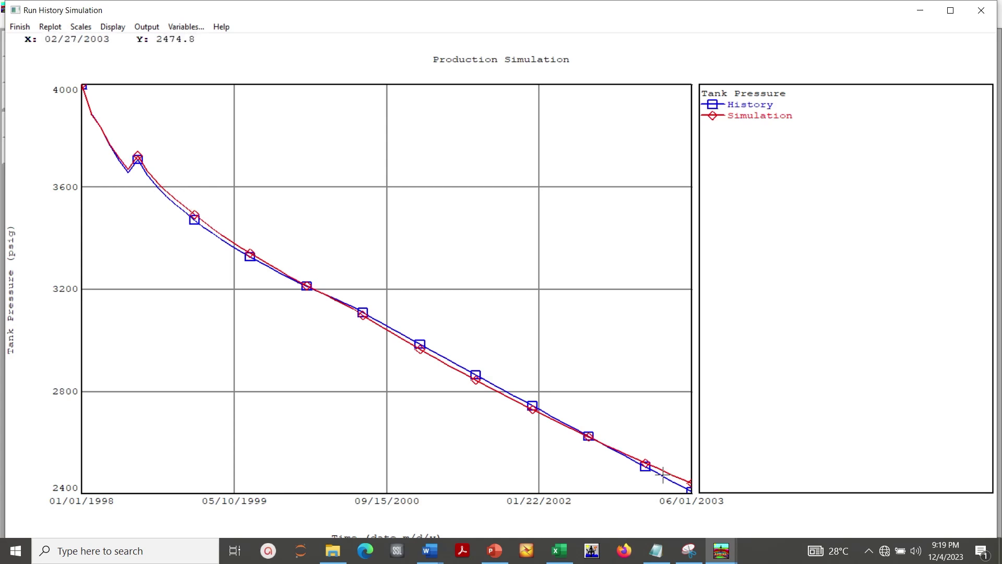
pyautogui.click(869, 551)
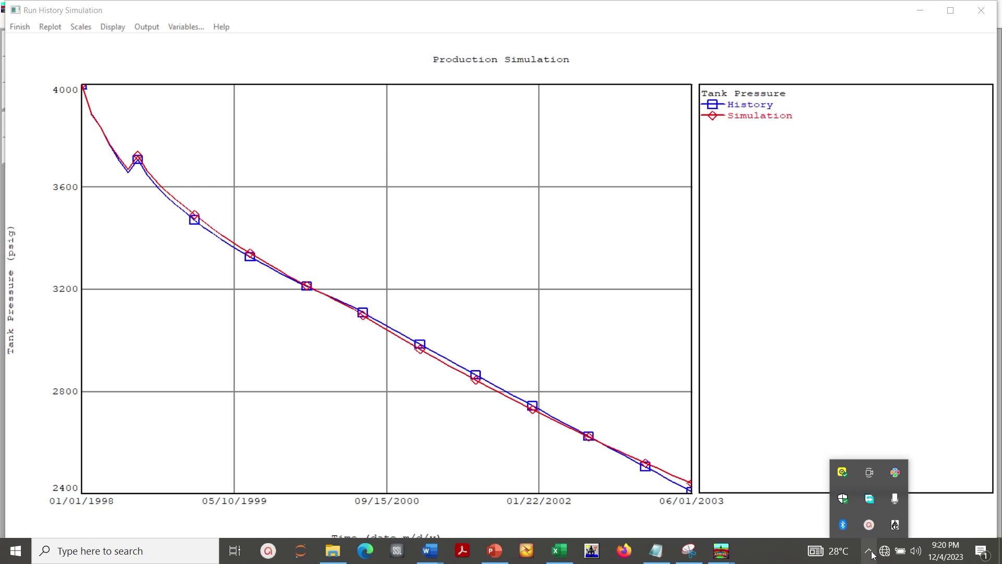
pyautogui.click(868, 525)
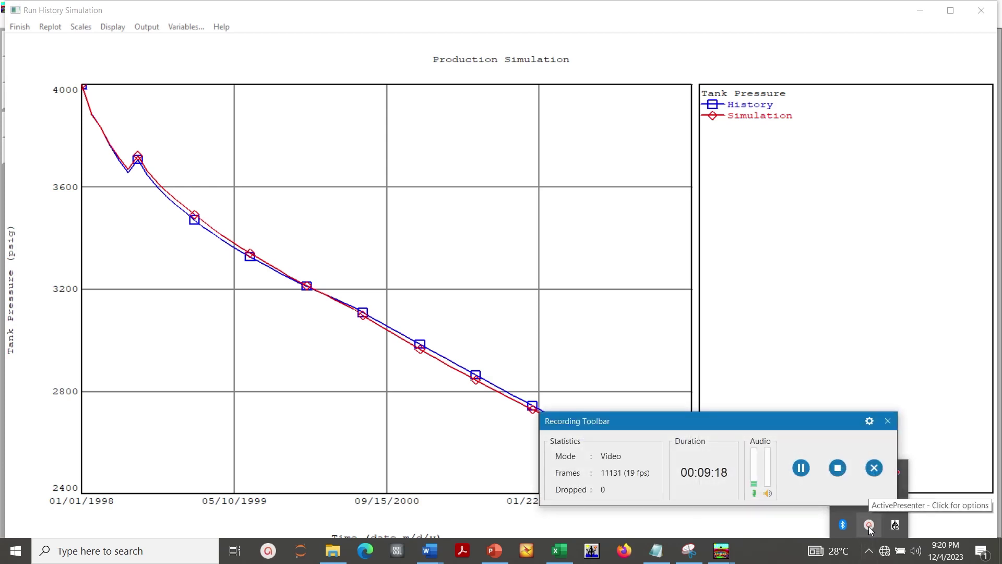